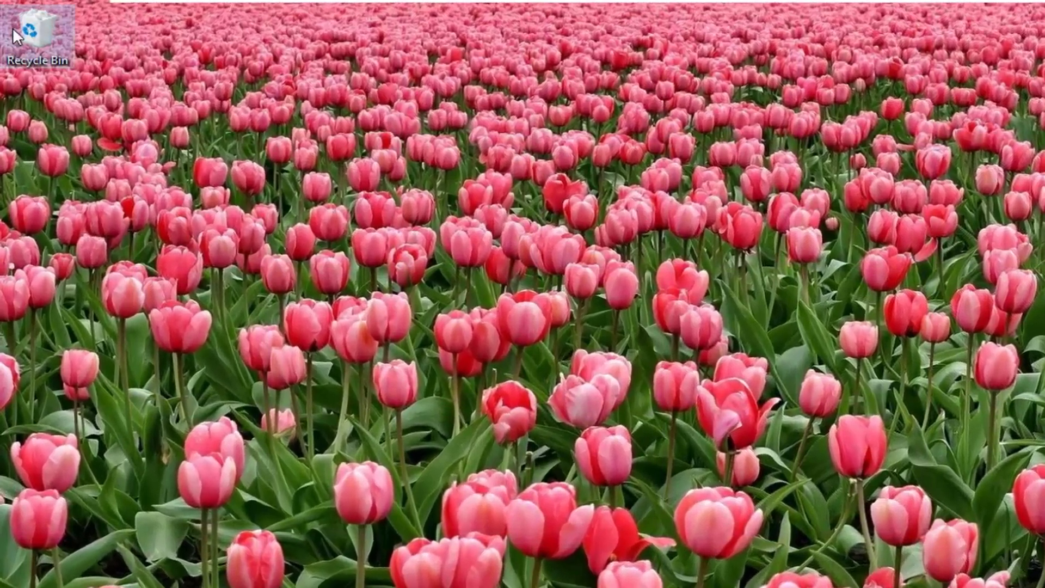
Step: In Recycle Bin Properties, switch from the 3016 custom size to 'Don't move files to the Recycle Bin'
click(68, 155)
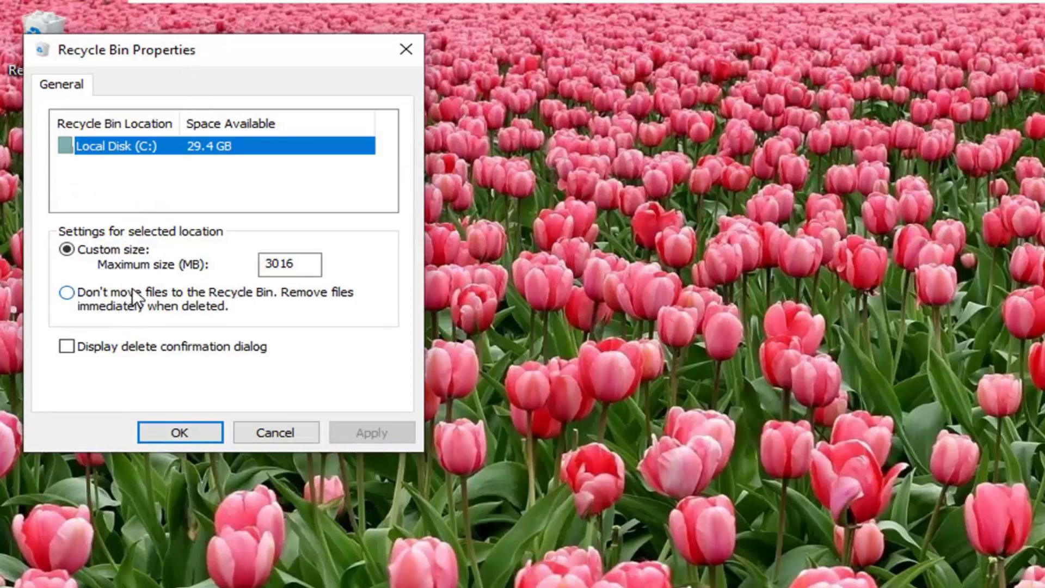
click(179, 243)
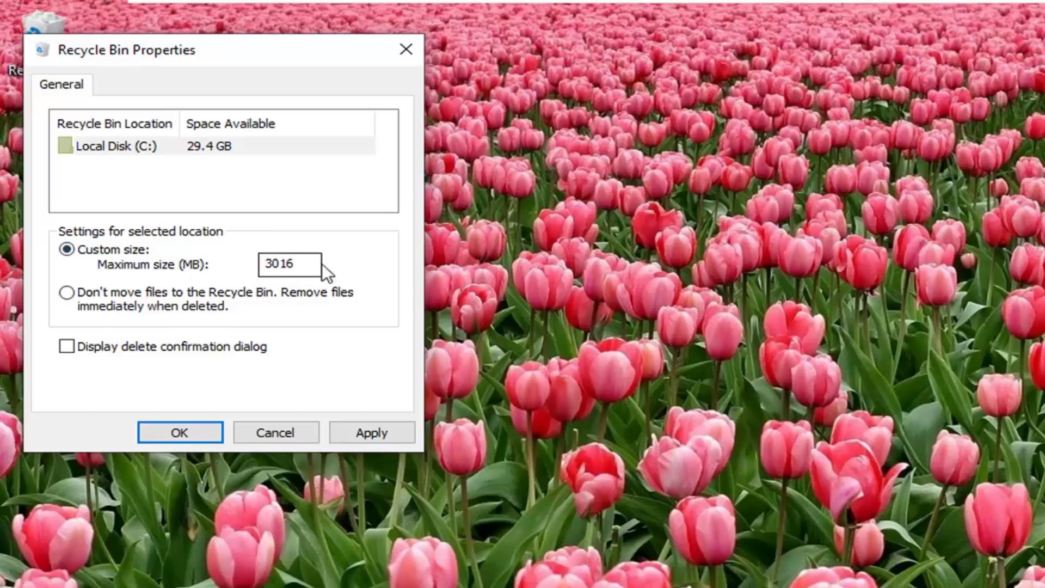
click(275, 264)
key(ctrl+a)
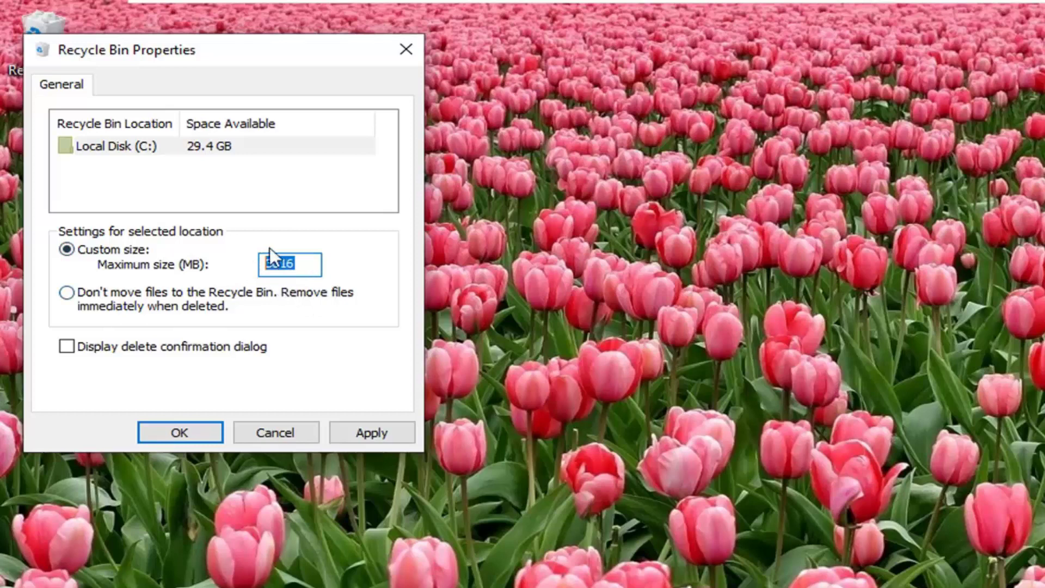
click(67, 293)
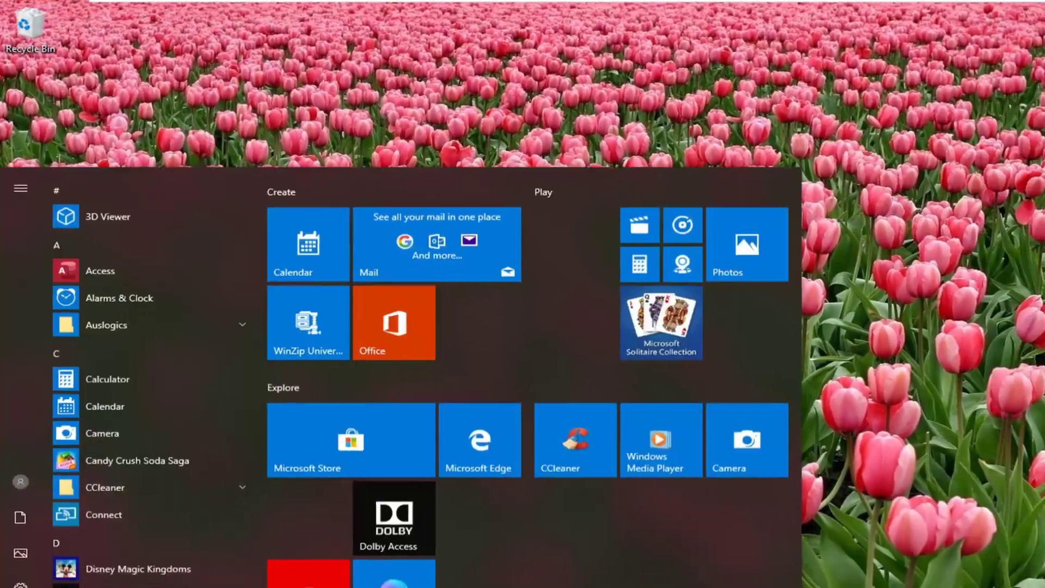
Step: Launch Settings from a Start search for 'settings' and go to System > Storage
text(se)
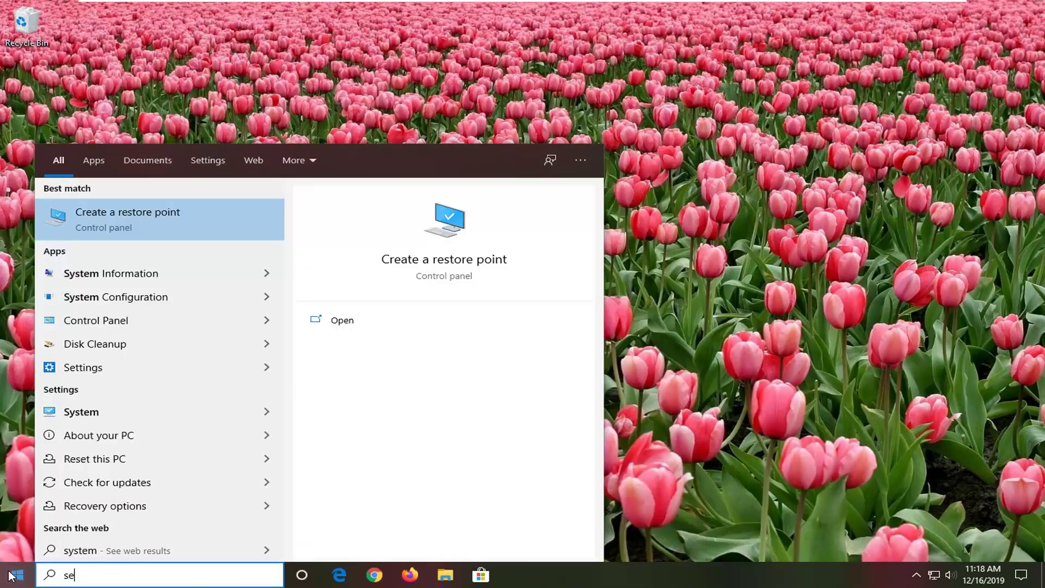
text(ttings)
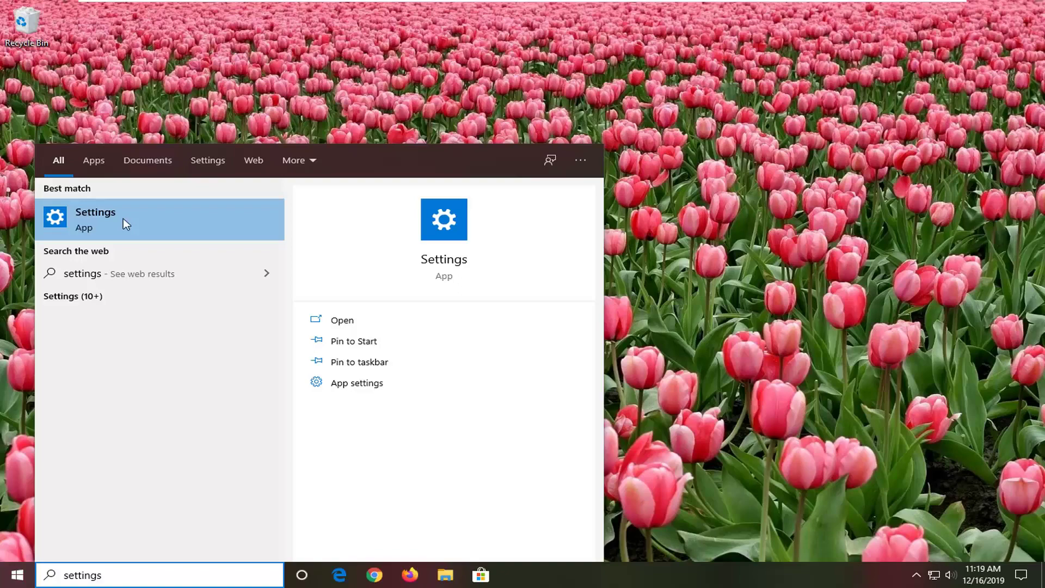
click(165, 217)
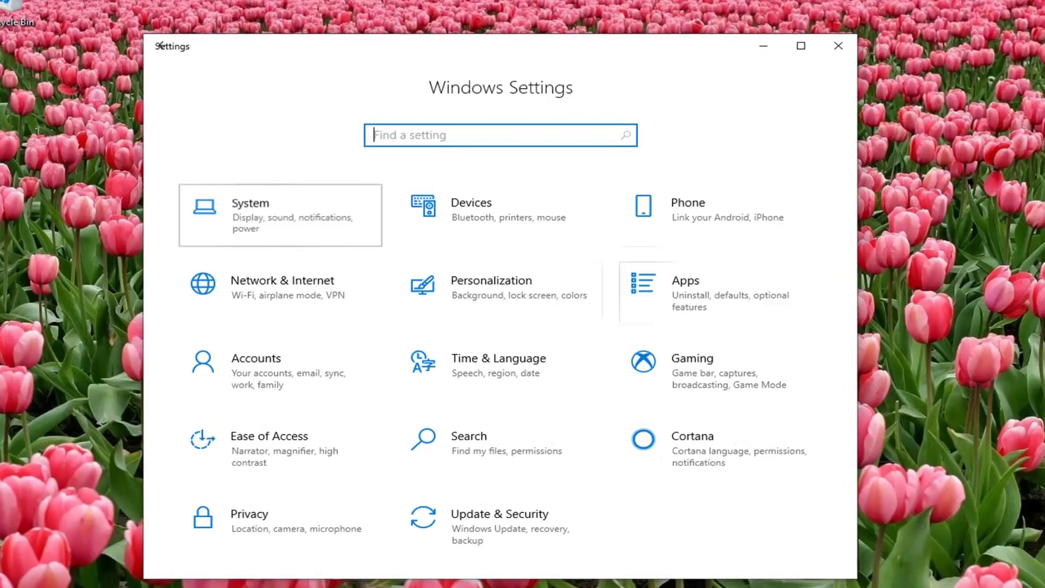
click(250, 217)
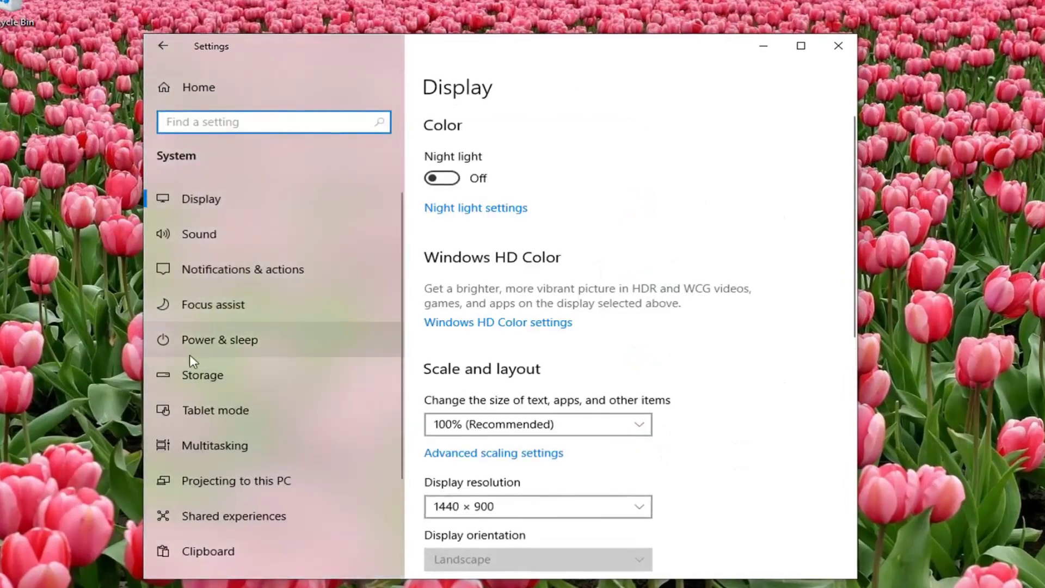
click(182, 374)
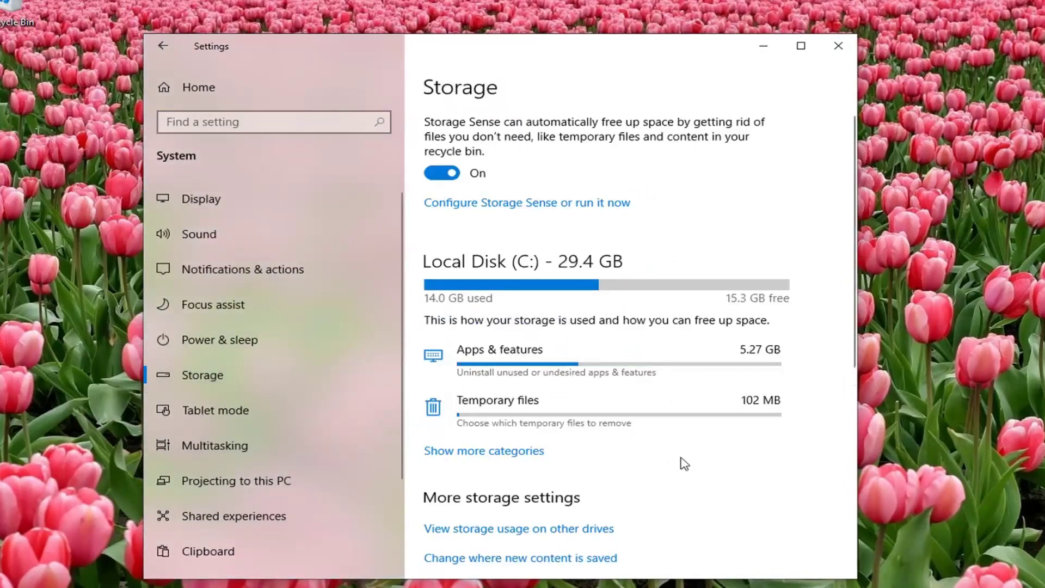
click(586, 202)
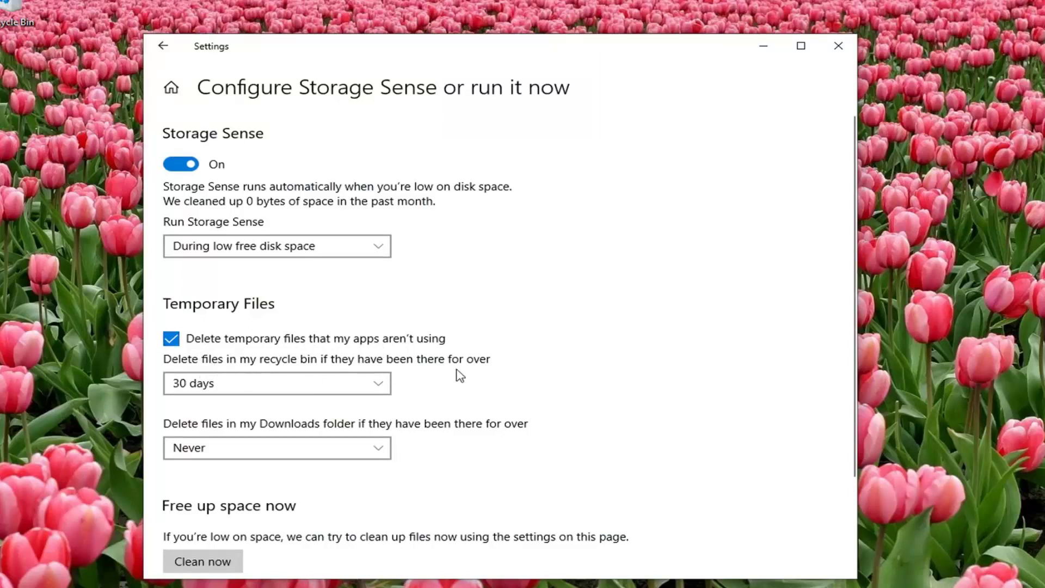
click(276, 387)
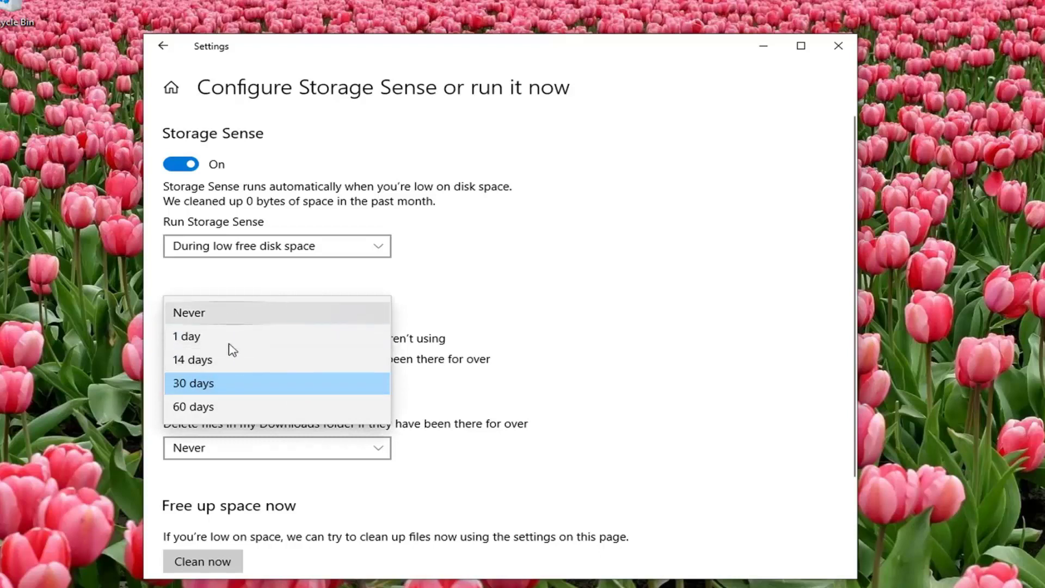
click(553, 373)
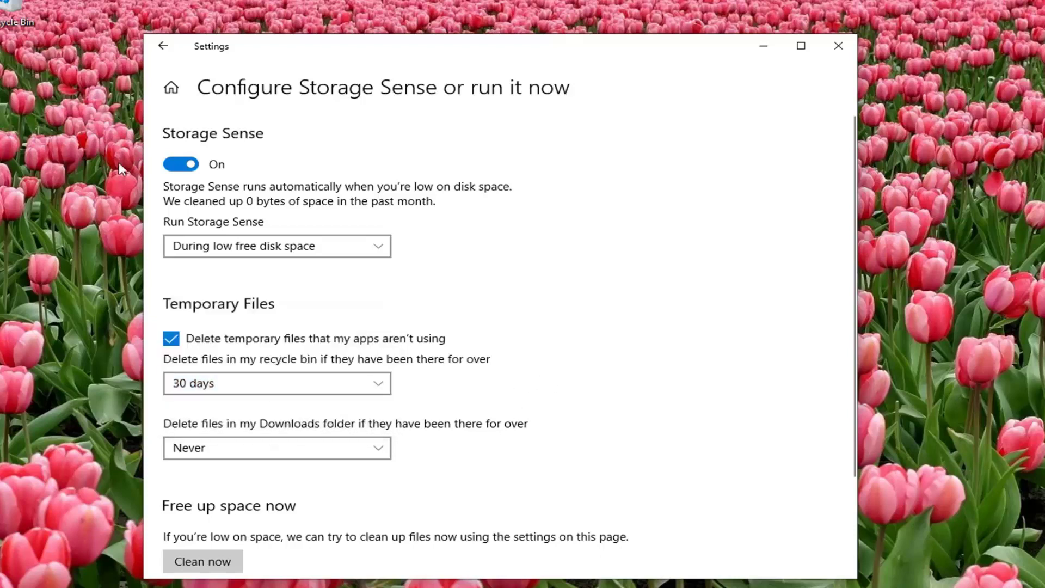
click(218, 386)
click(621, 365)
click(240, 388)
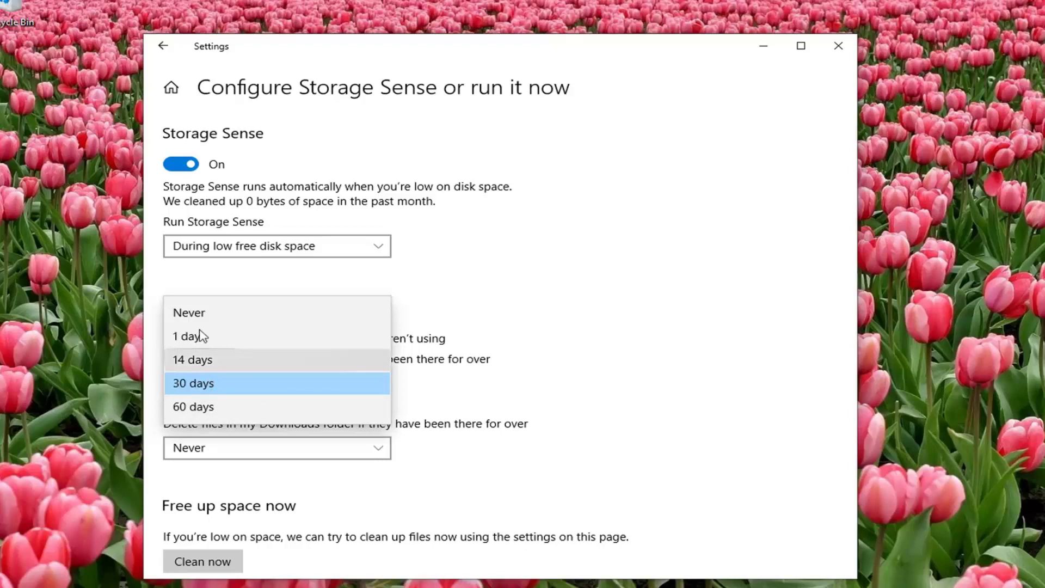
click(571, 319)
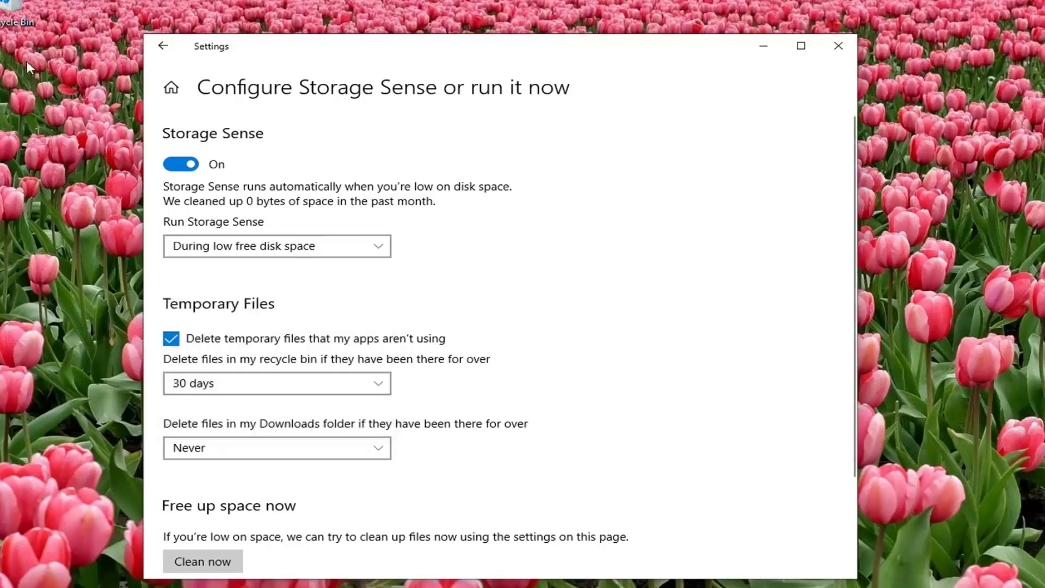
click(163, 49)
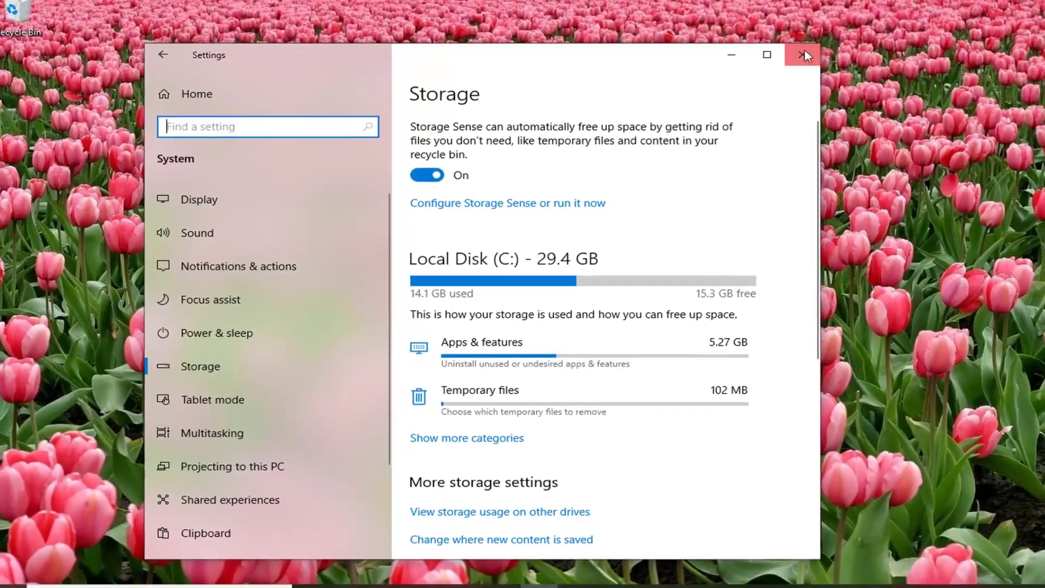
Step: Close Settings, search 'desktop icon settings', open Themes and related settings, and scroll to Related Settings
click(839, 45)
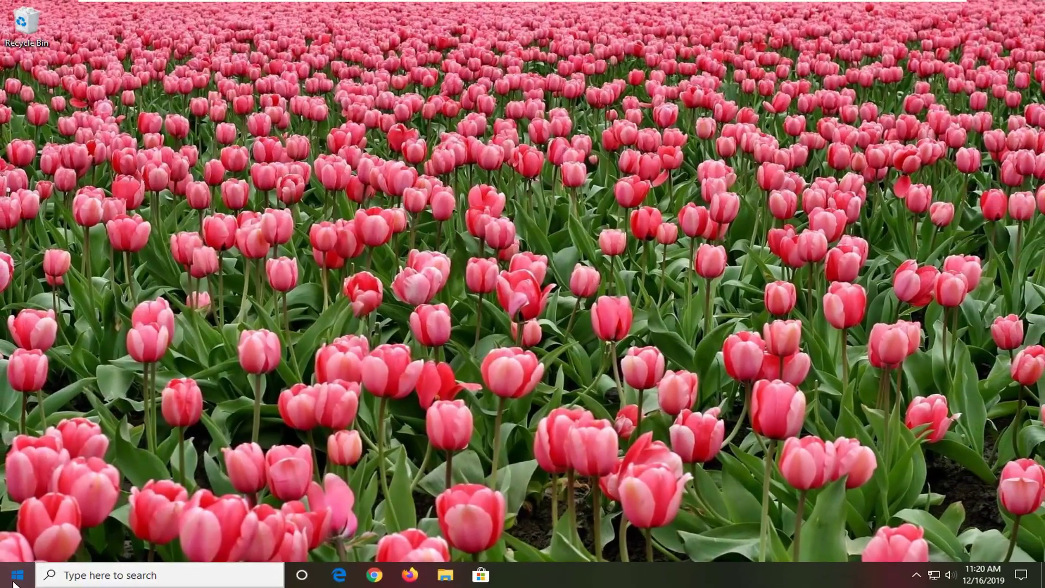
click(12, 583)
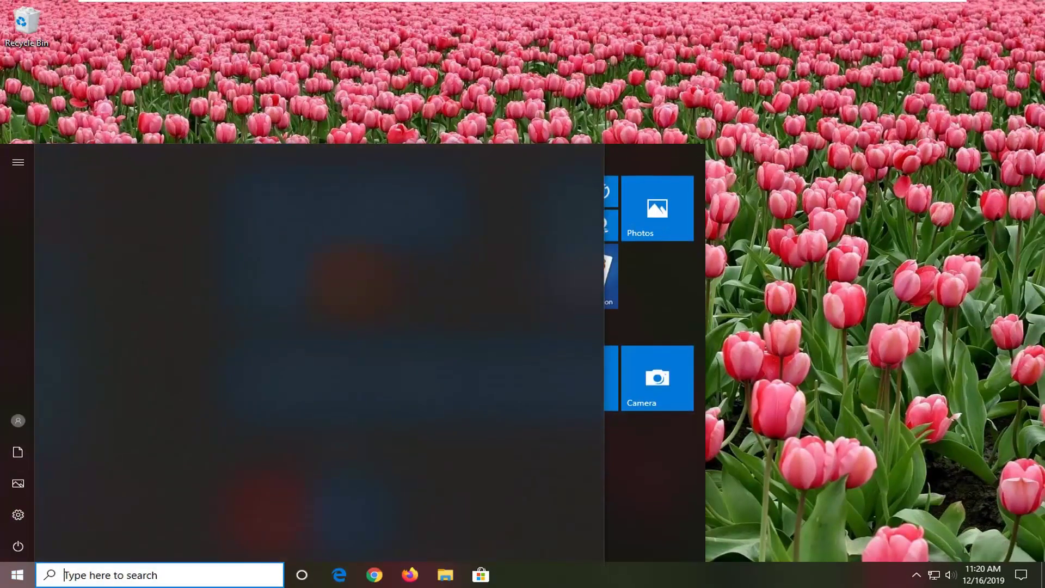
text(desktop icon se)
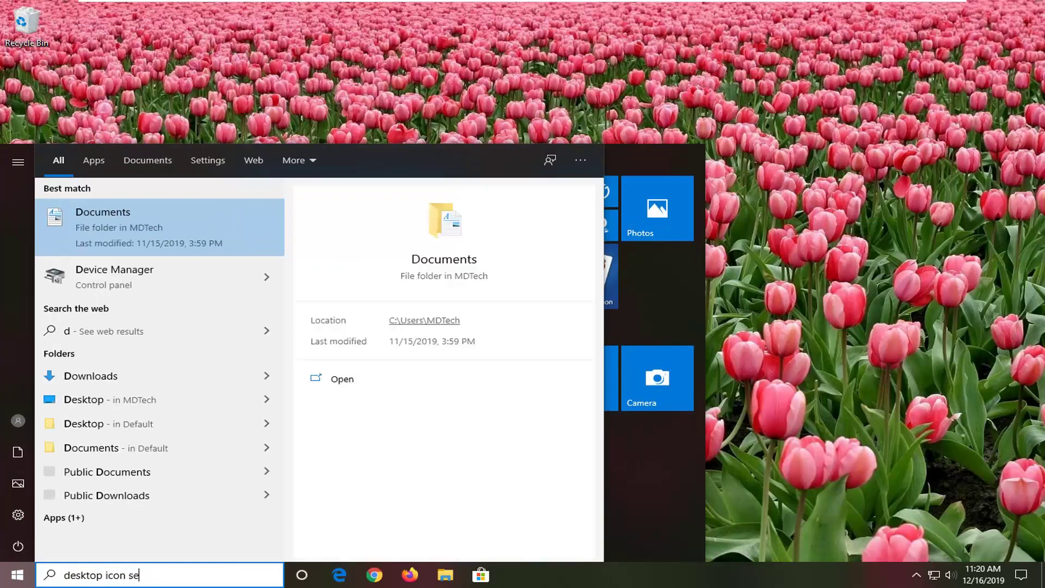
text(ttings)
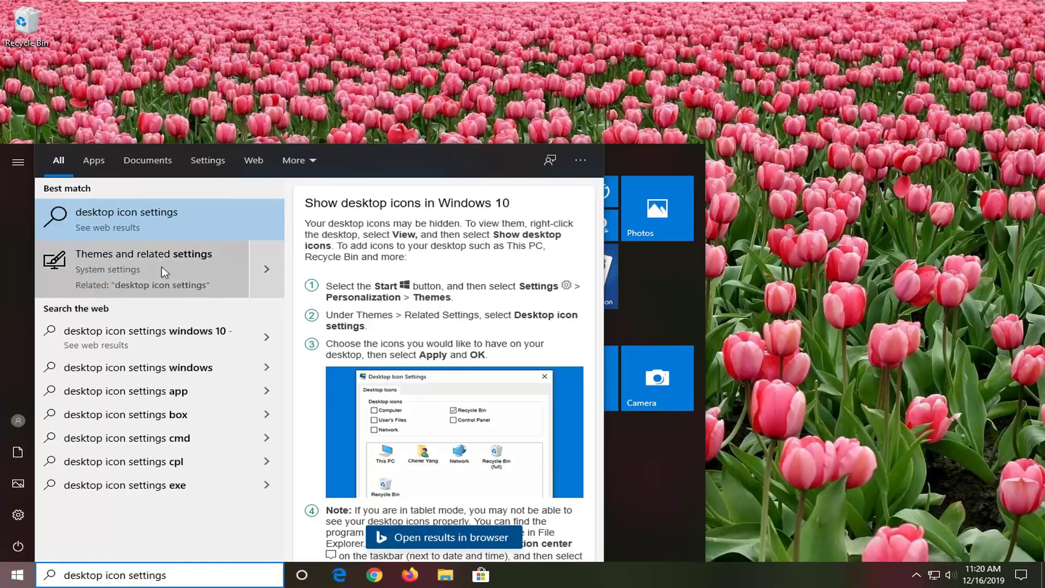
click(147, 270)
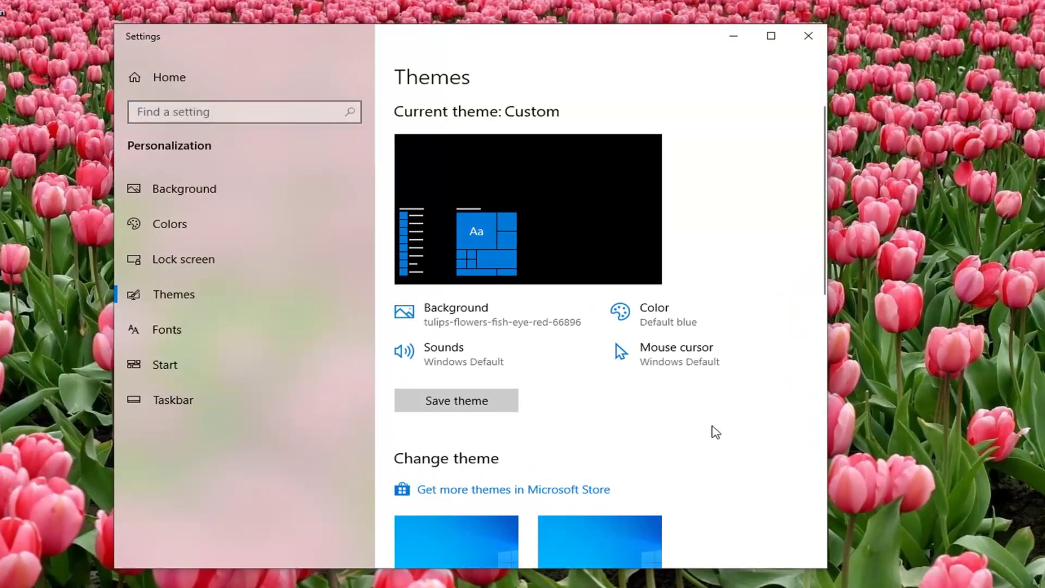
scroll(691, 443, down, 1)
scroll(689, 443, down, 10)
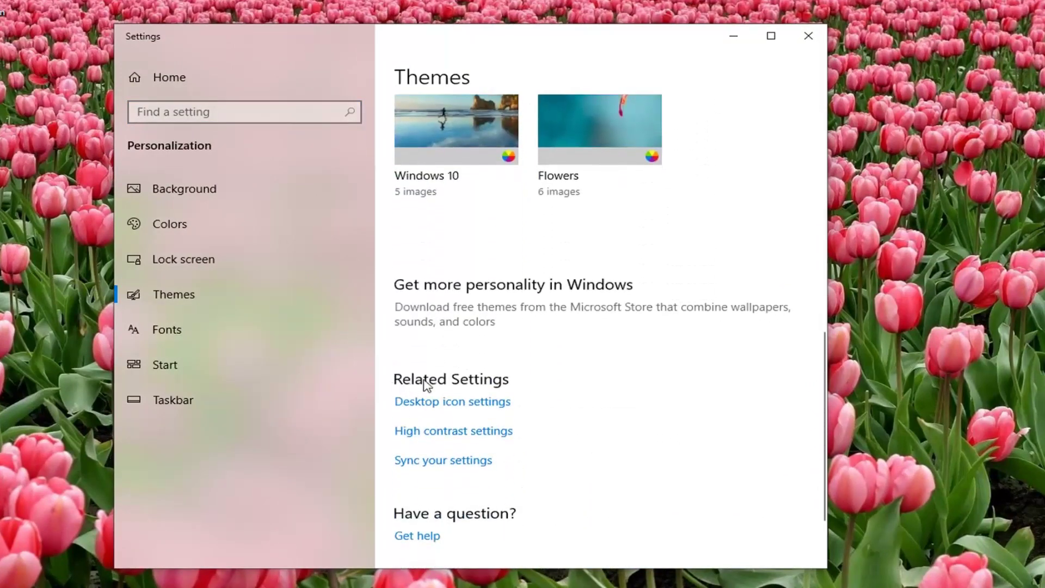
Step: In Desktop Icon Settings, uncheck and apply Recycle Bin, then re-check, apply and confirm with OK
click(452, 403)
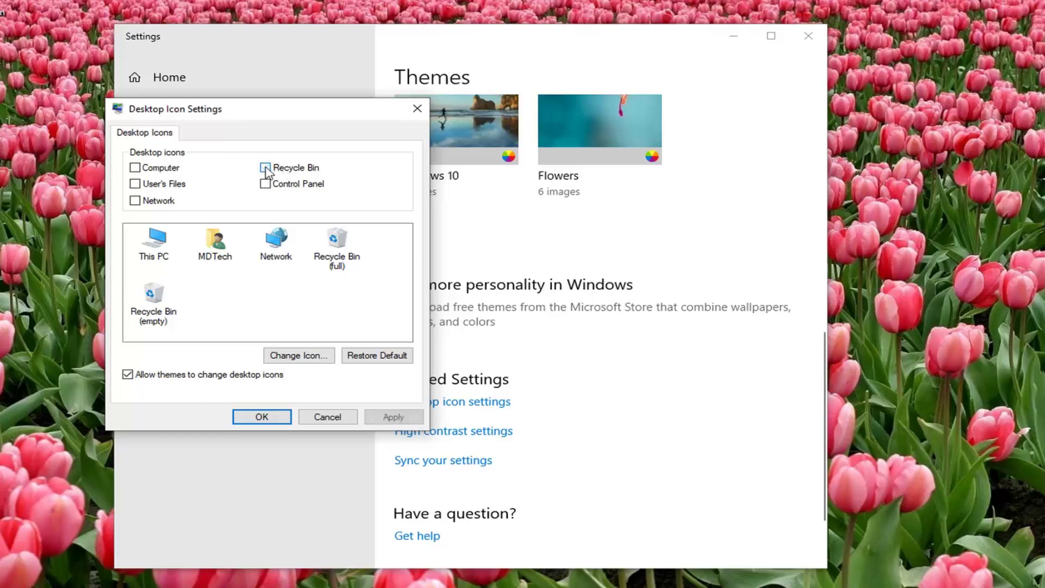
click(266, 168)
click(391, 419)
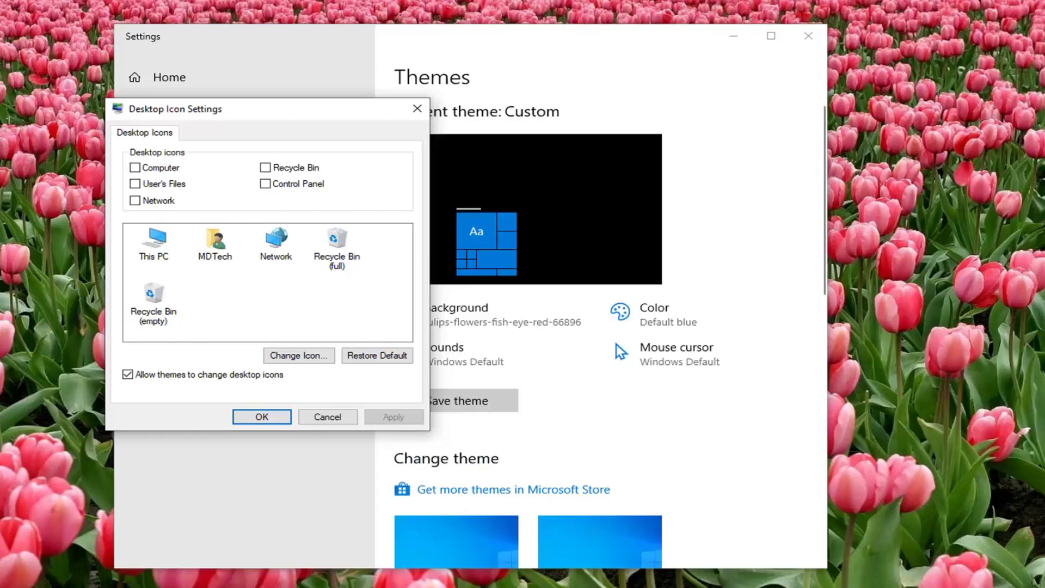
click(265, 168)
click(393, 418)
click(272, 417)
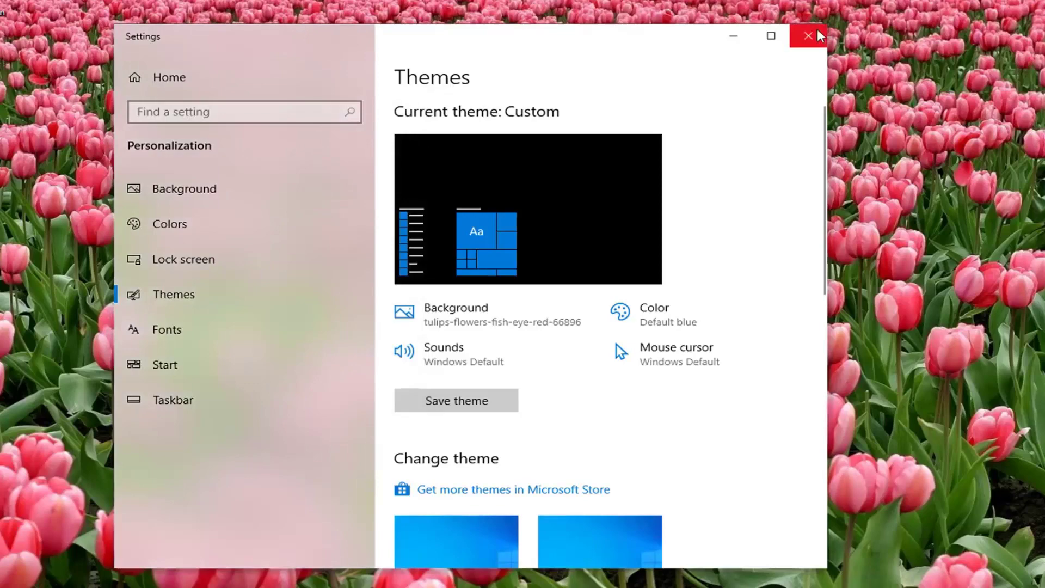